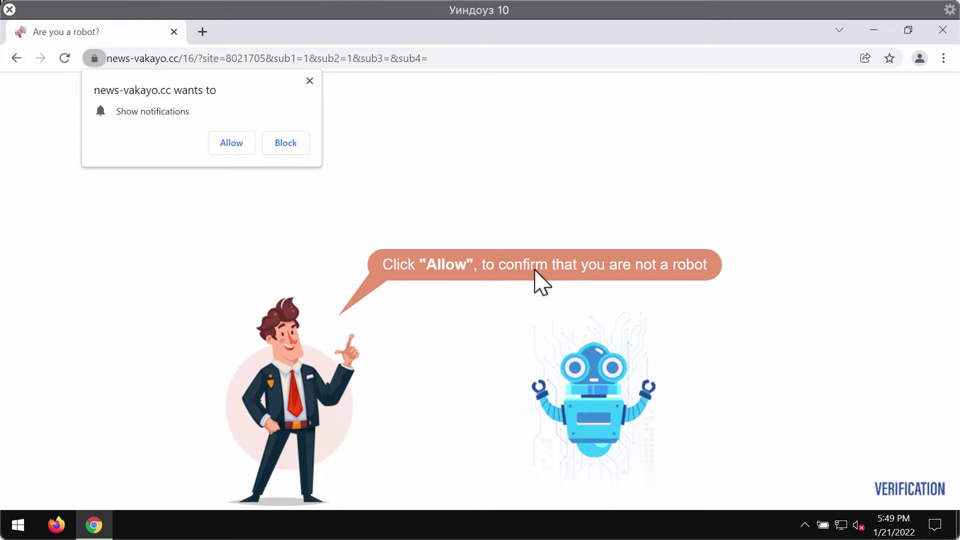
- Allow news-vakayo.cc and ufyhzk.com to send notifications in Chrome
{"action": "left_click", "coordinate": [226, 144]}
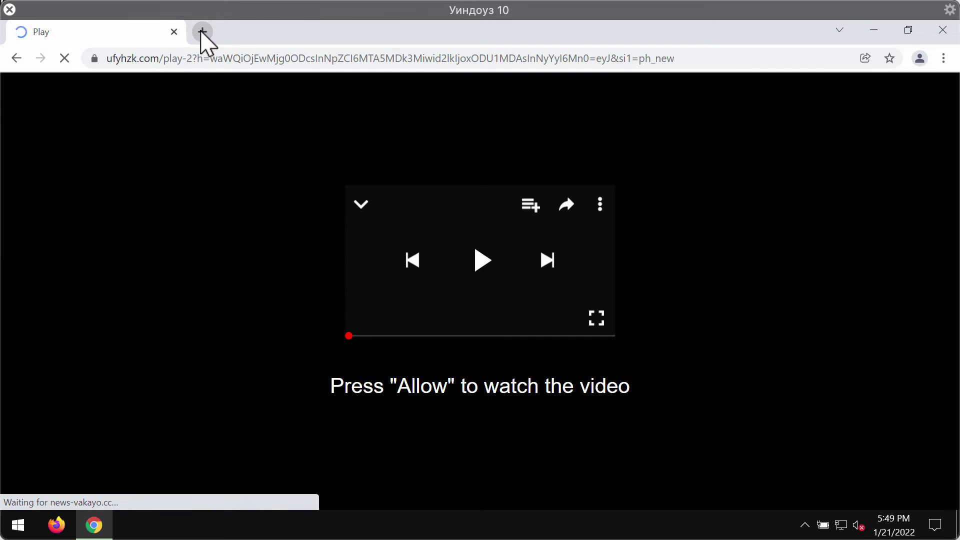
{"action": "left_click", "coordinate": [203, 31]}
{"action": "left_click", "coordinate": [125, 40]}
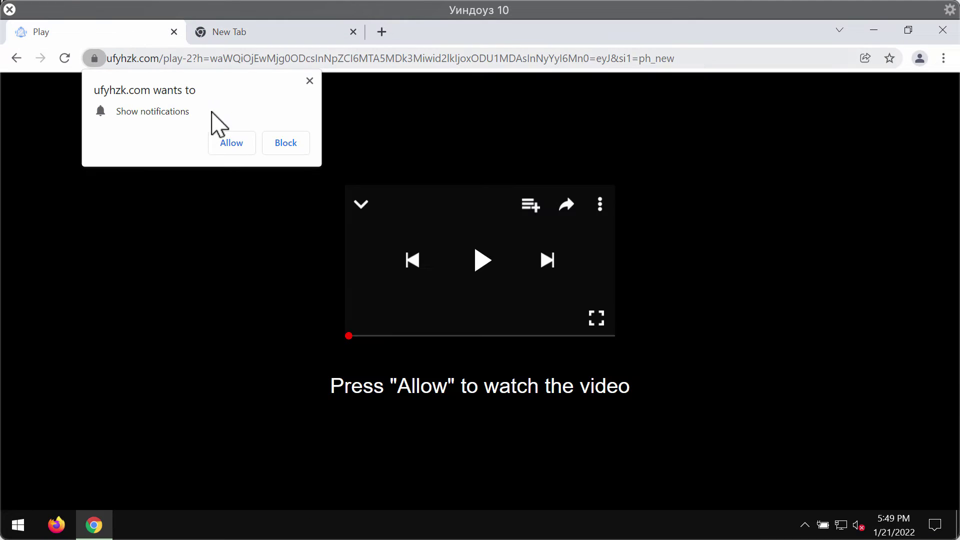
{"action": "left_click", "coordinate": [232, 143]}
- Close the 'I am not a robot' and news spam tabs, leaving only a New Tab
{"action": "left_click", "coordinate": [237, 34]}
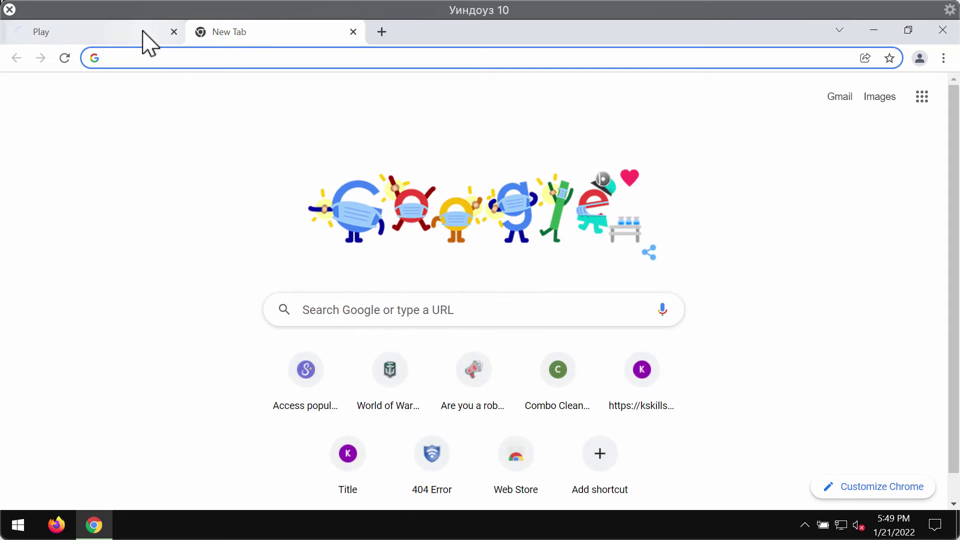
{"action": "left_click", "coordinate": [150, 36]}
{"action": "left_click", "coordinate": [229, 36]}
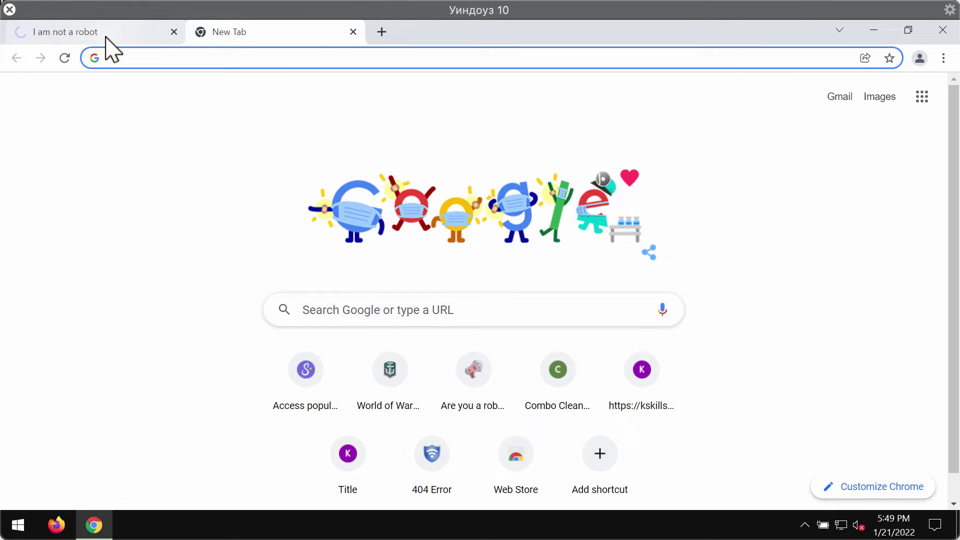
{"action": "left_click", "coordinate": [125, 33]}
{"action": "left_click", "coordinate": [220, 35]}
{"action": "left_click", "coordinate": [167, 30]}
{"action": "left_click", "coordinate": [173, 32]}
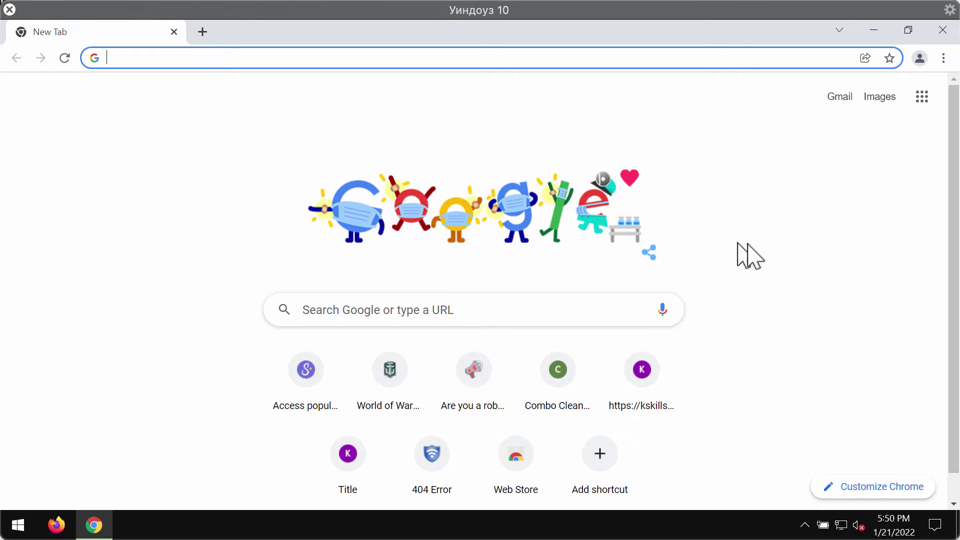
{"action": "scroll", "coordinate": [853, 350], "scroll_direction": "down", "scroll_amount": 1}
{"action": "scroll", "coordinate": [850, 347], "scroll_direction": "up", "scroll_amount": 1}
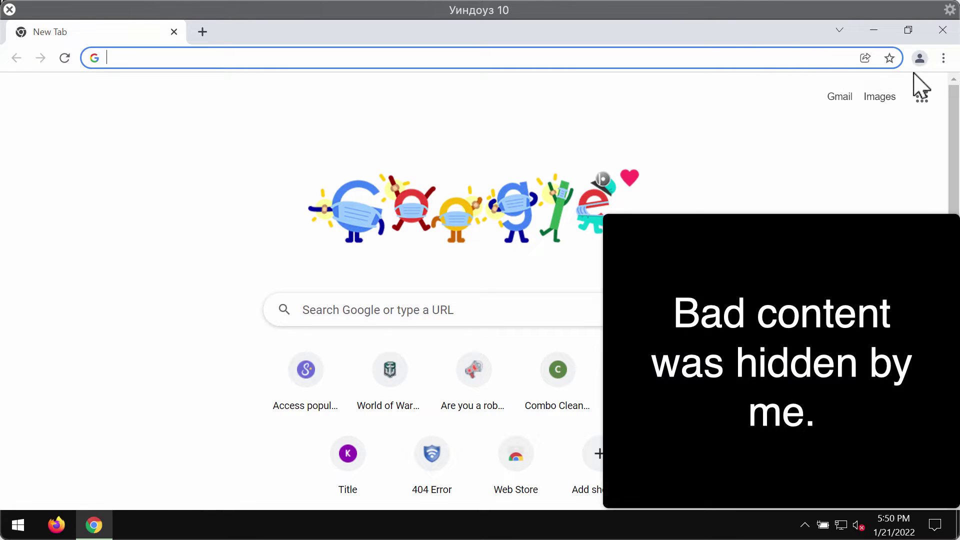
- Go to Chrome Settings > Security and Privacy > Site Settings
{"action": "left_click", "coordinate": [942, 58]}
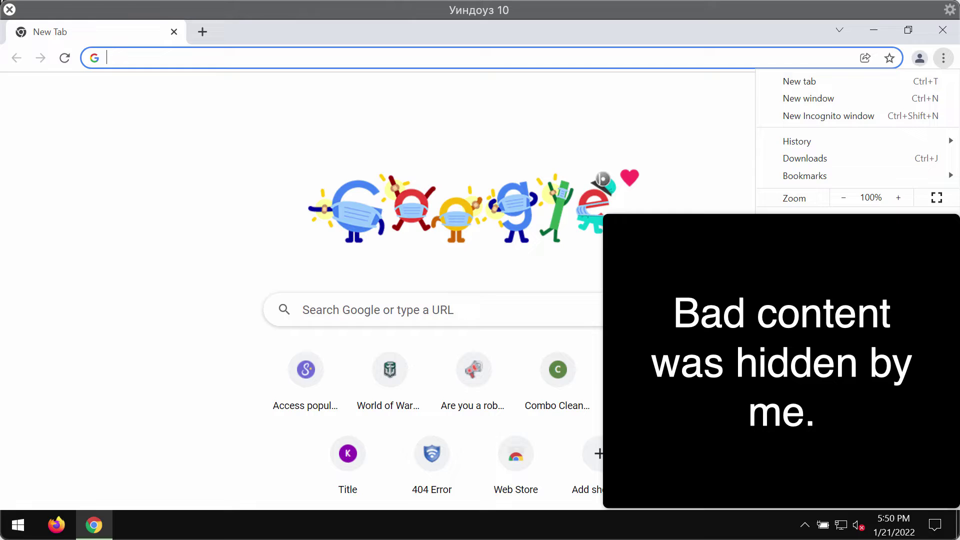
{"action": "left_click", "coordinate": [800, 324]}
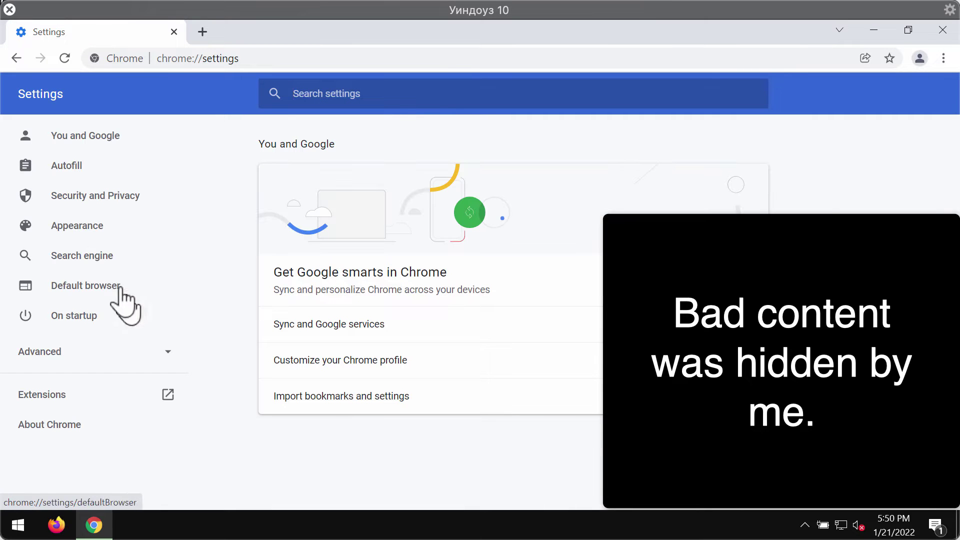
{"action": "left_click", "coordinate": [95, 197]}
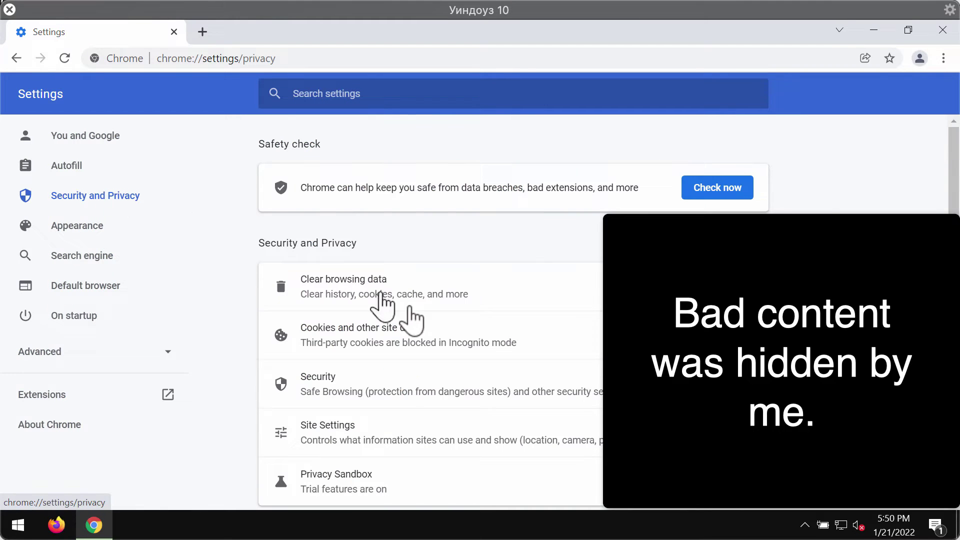
{"action": "double_click", "coordinate": [718, 38]}
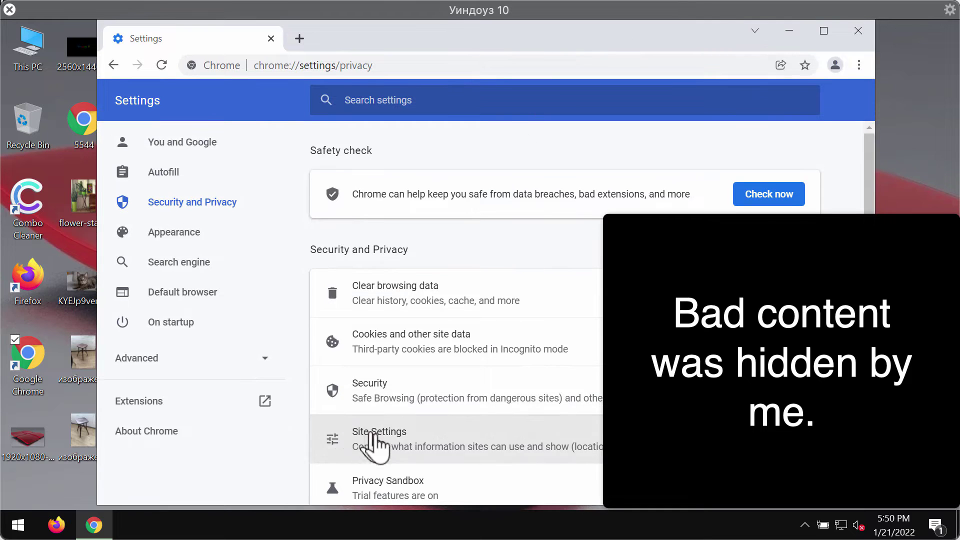
{"action": "left_click", "coordinate": [375, 442]}
{"action": "left_click_drag", "start_coordinate": [571, 36], "coordinate": [424, 36]}
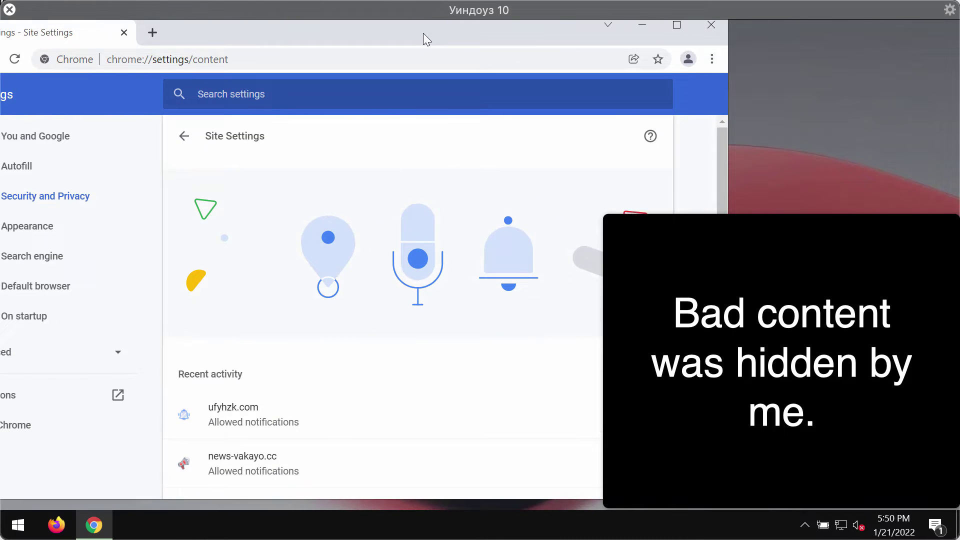
{"action": "scroll", "coordinate": [340, 323], "scroll_direction": "down", "scroll_amount": 8}
{"action": "scroll", "coordinate": [304, 389], "scroll_direction": "up", "scroll_amount": 2}
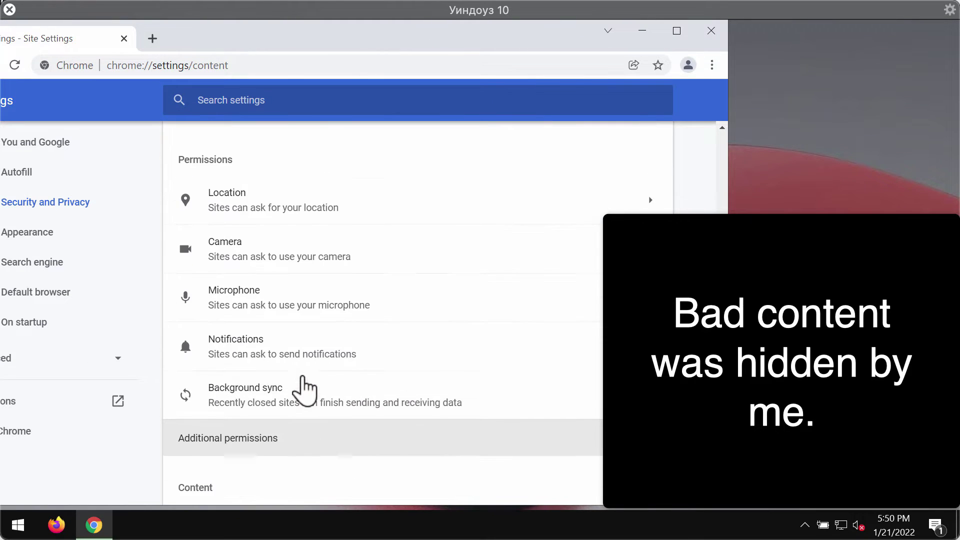
- Open Notifications settings and scroll down to the Allowed to send notifications list
{"action": "left_click", "coordinate": [289, 347]}
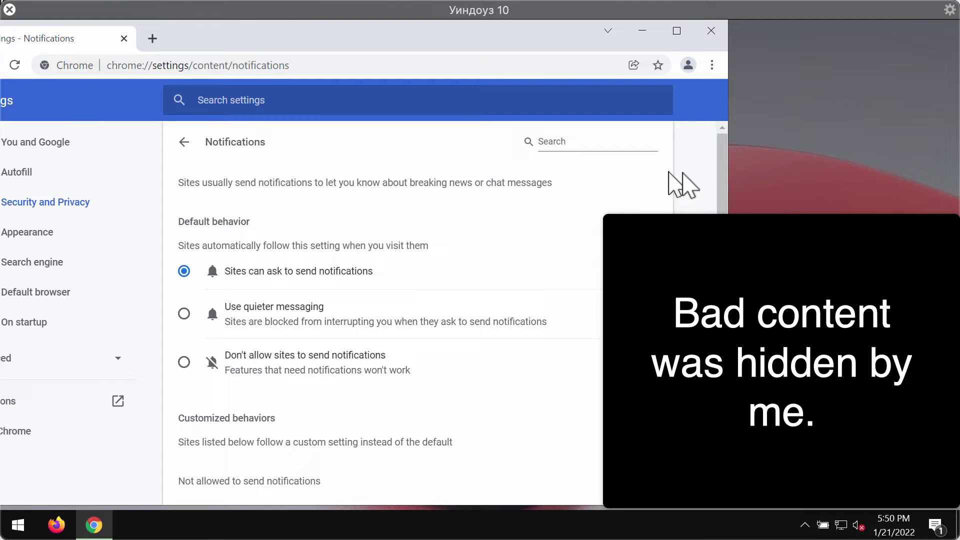
{"action": "scroll", "coordinate": [724, 188], "scroll_direction": "down", "scroll_amount": 1}
{"action": "scroll", "coordinate": [380, 300], "scroll_direction": "down", "scroll_amount": 3}
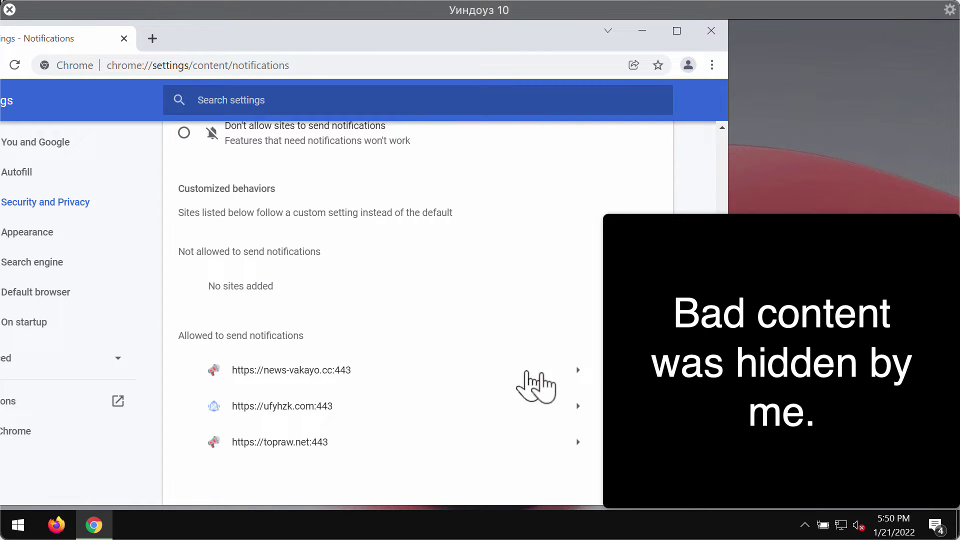
- Remove news-vakayo.cc, ufyhzk.com and topraw.net from the allowed notifications list
{"action": "left_click", "coordinate": [607, 370]}
{"action": "left_click", "coordinate": [580, 423]}
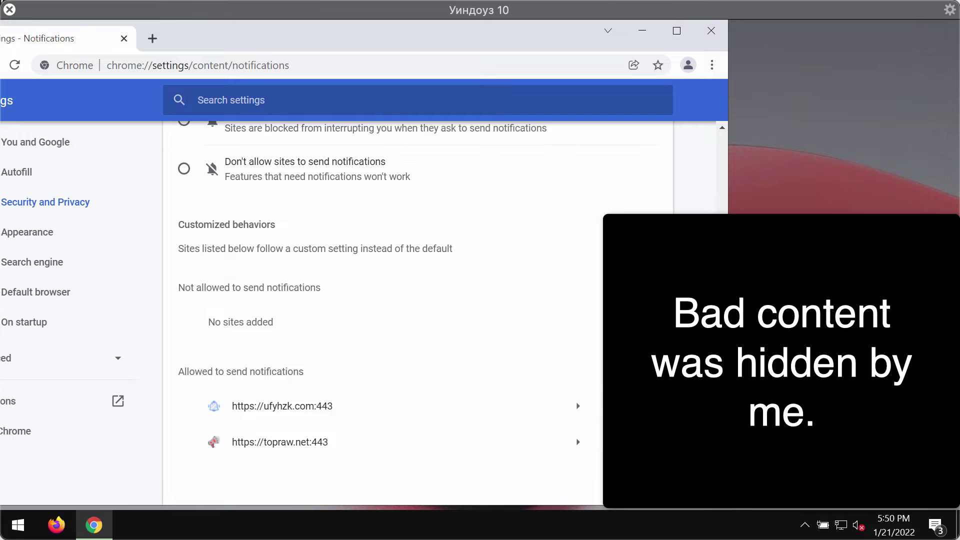
{"action": "left_click", "coordinate": [578, 406]}
{"action": "left_click", "coordinate": [570, 456]}
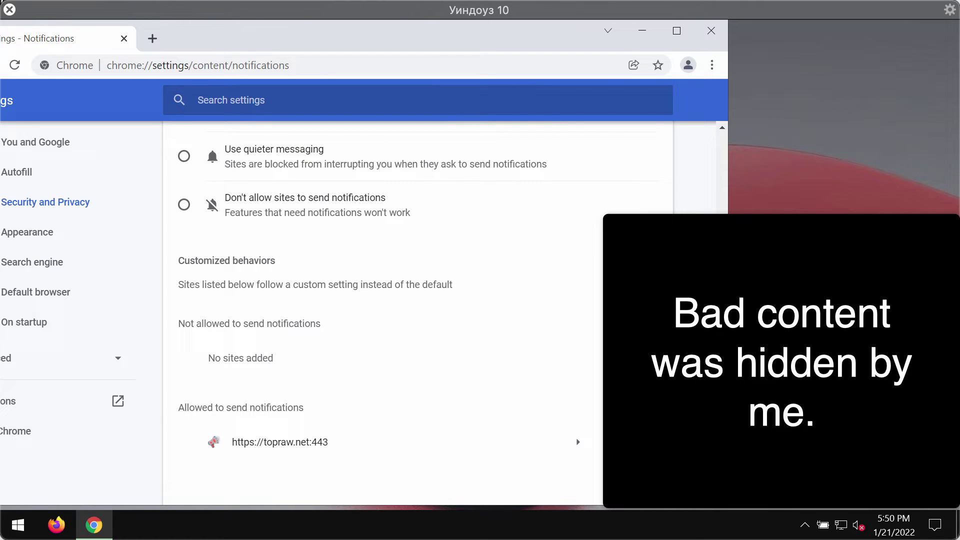
{"action": "left_click", "coordinate": [578, 442]}
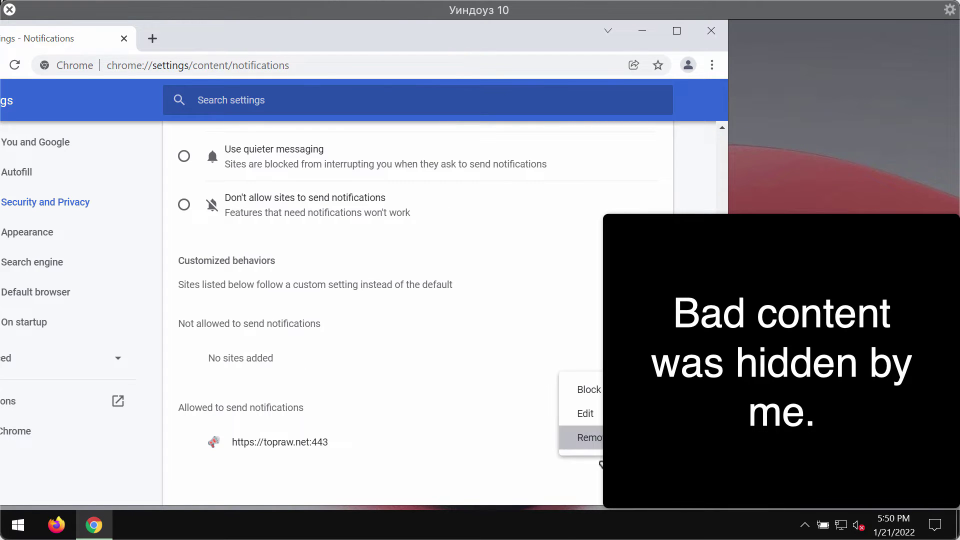
{"action": "left_click", "coordinate": [574, 437]}
{"action": "left_click_drag", "start_coordinate": [498, 30], "coordinate": [574, 47]}
{"action": "left_click", "coordinate": [466, 65]}
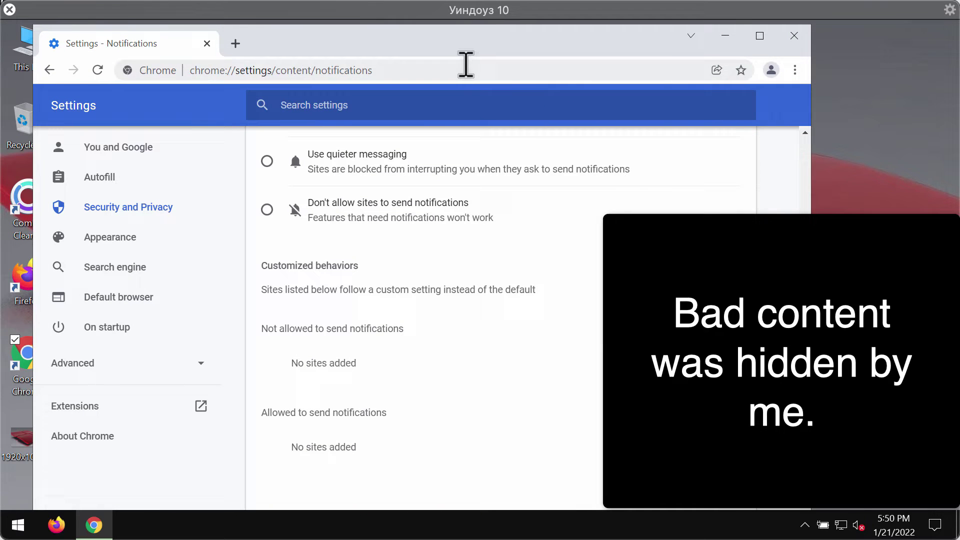
- Load combocleaner.com in the address bar and maximize the Chrome window
{"action": "type", "text": "c"}
{"action": "key", "text": "Return"}
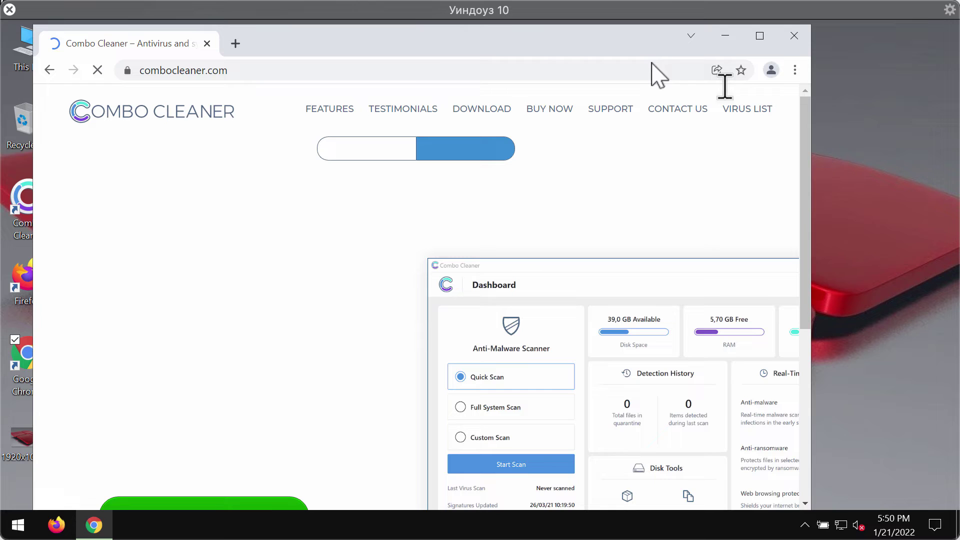
{"action": "left_click_drag", "start_coordinate": [499, 46], "coordinate": [512, 43]}
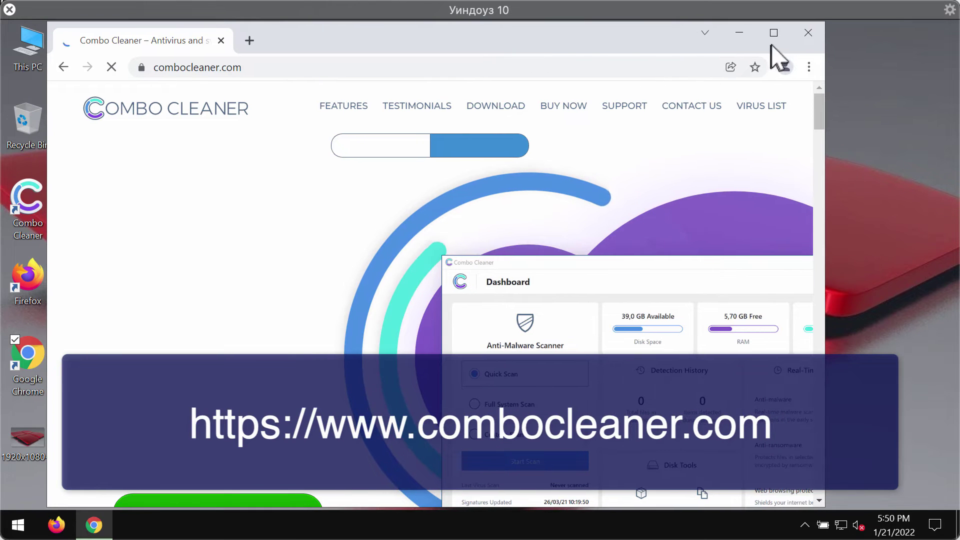
{"action": "left_click", "coordinate": [778, 41]}
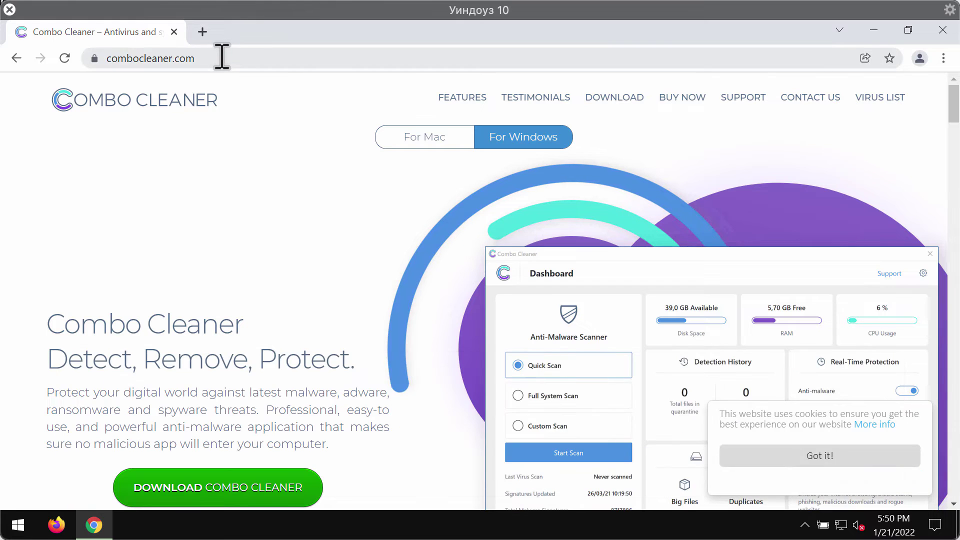
- Minimize Chrome and launch Combo Cleaner from its desktop icon
{"action": "left_click", "coordinate": [107, 59]}
{"action": "left_click", "coordinate": [253, 60]}
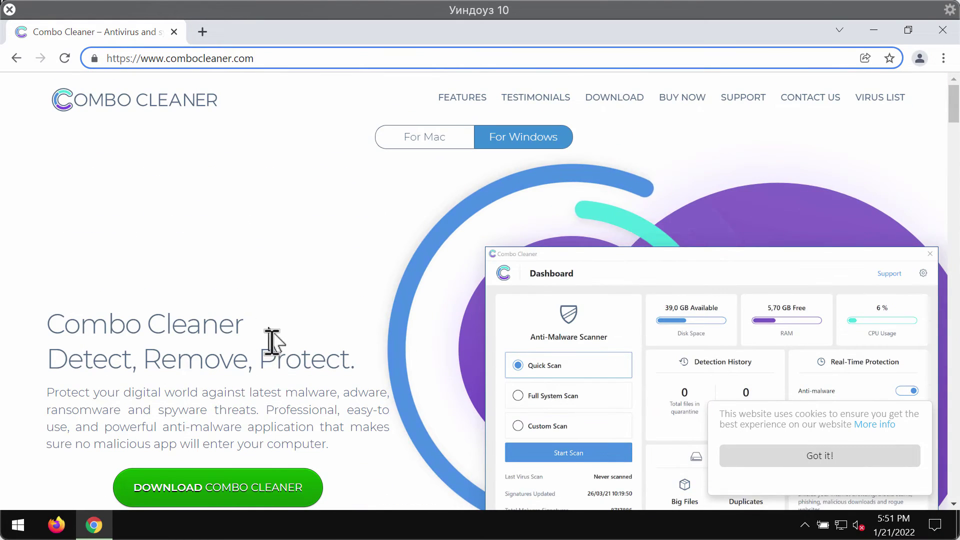
{"action": "left_click", "coordinate": [878, 31]}
{"action": "double_click", "coordinate": [35, 220]}
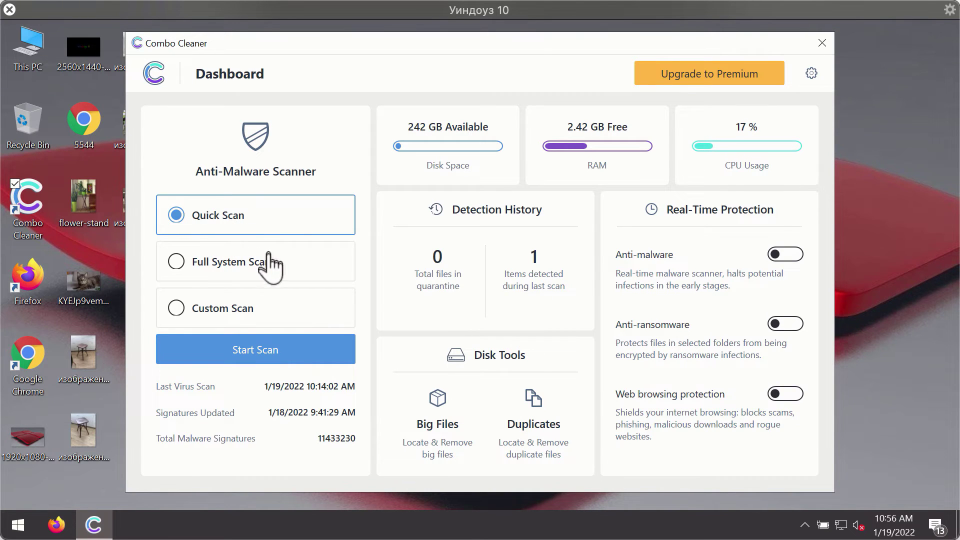
- Start a Quick Scan from the Combo Cleaner Dashboard
{"action": "left_click", "coordinate": [290, 366]}
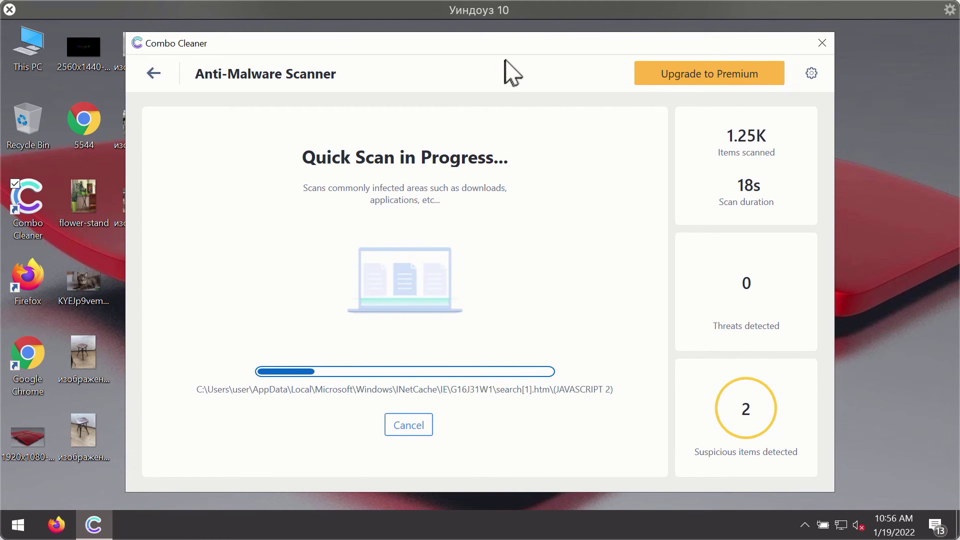
- View the Anti-Ransomware tab in Combo Cleaner settings, then go back to the Dashboard
{"action": "left_click", "coordinate": [810, 73]}
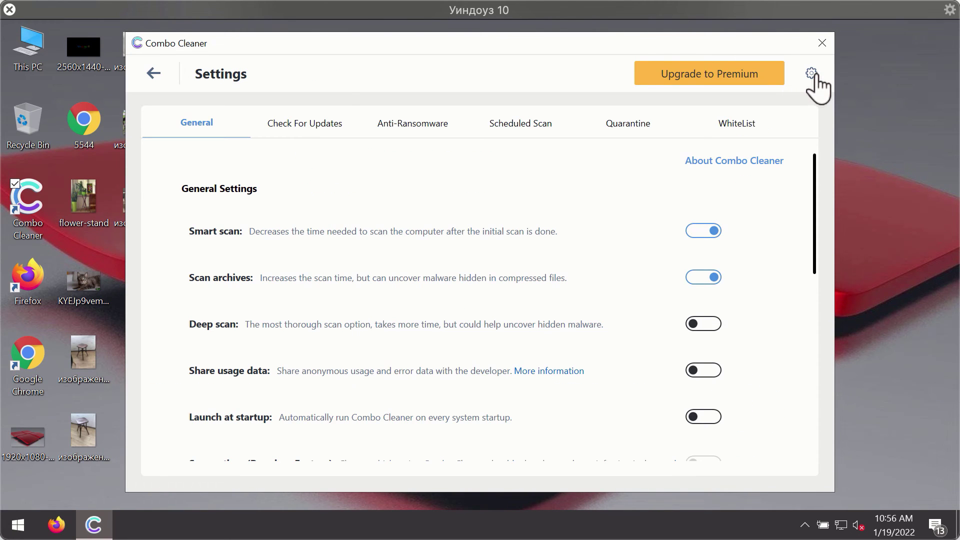
{"action": "left_click", "coordinate": [400, 129]}
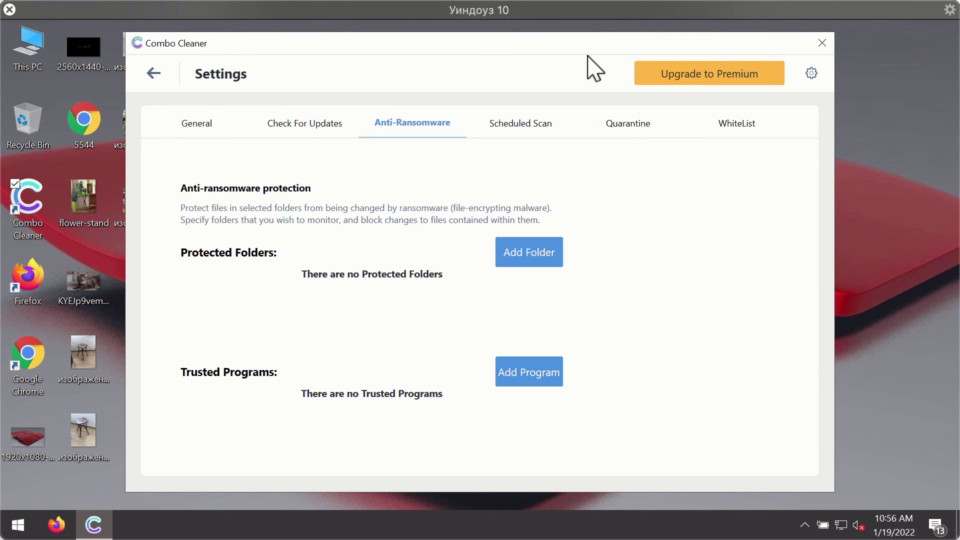
{"action": "left_click", "coordinate": [152, 75]}
- Cancel the running Quick Scan and confirm with Yes to see its results
{"action": "left_click", "coordinate": [279, 359]}
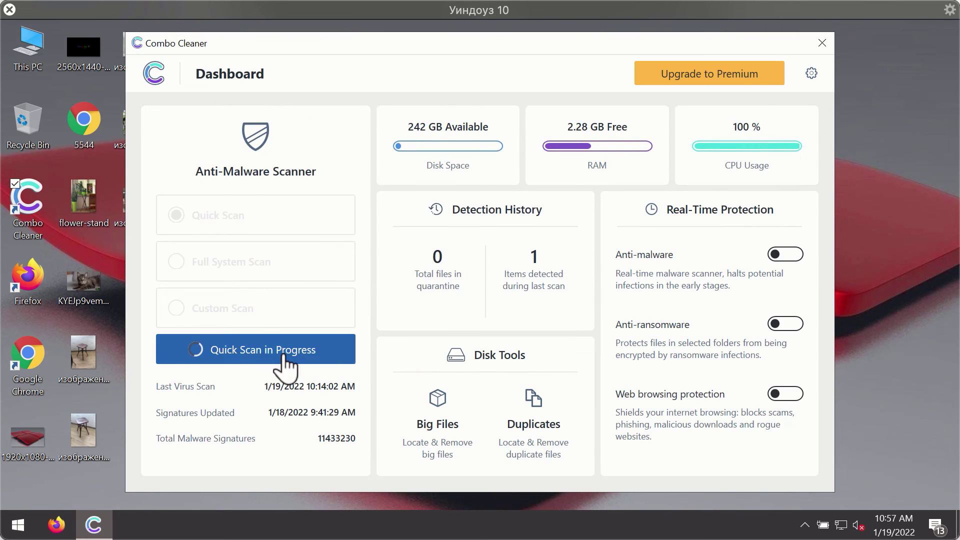
{"action": "left_click", "coordinate": [423, 425]}
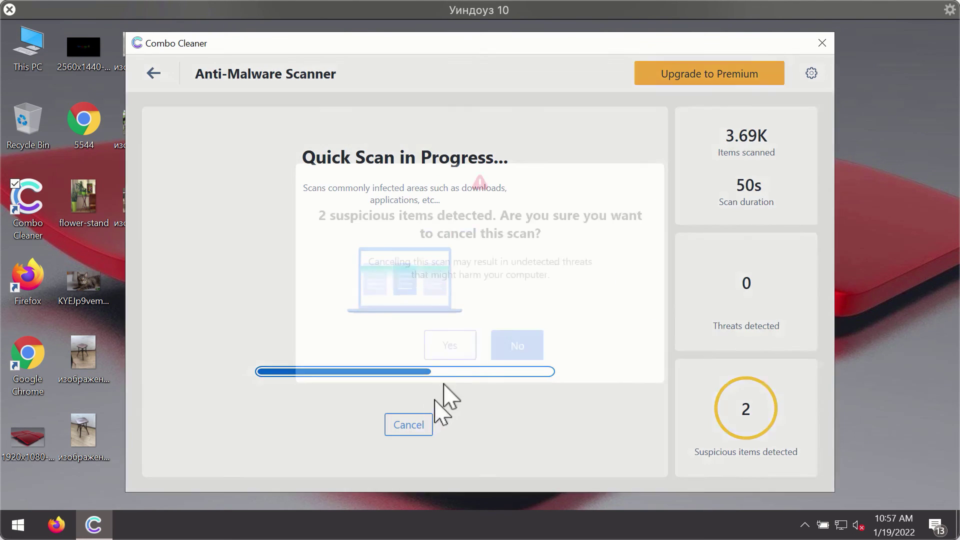
{"action": "left_click", "coordinate": [463, 349]}
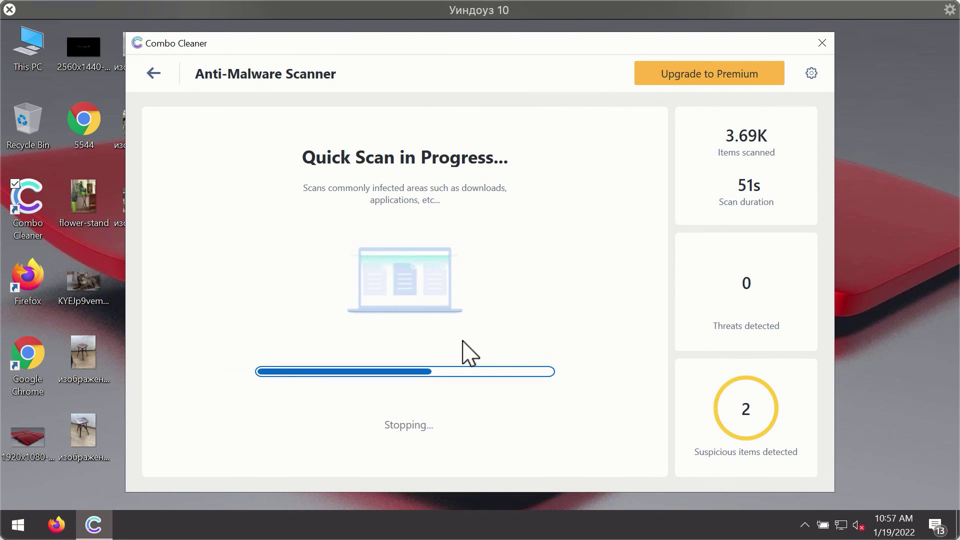